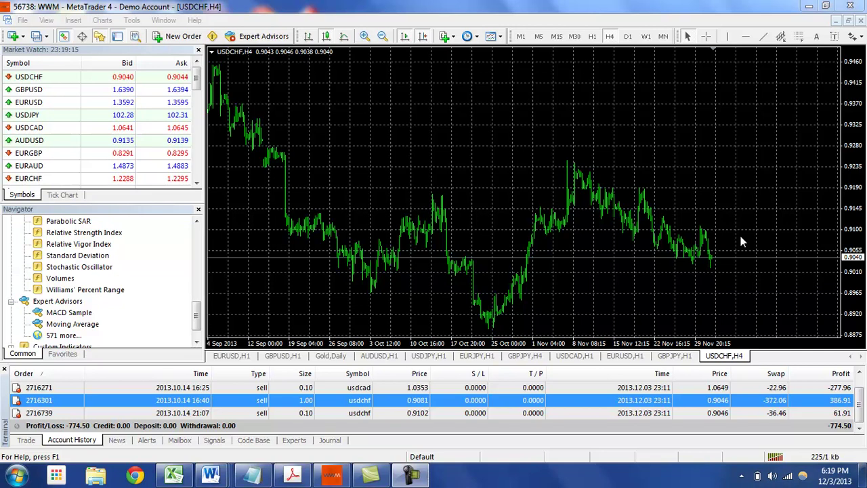
# Measure the pips from the 8 Nov high to late November with the crosshair
pyautogui.click(706, 36)
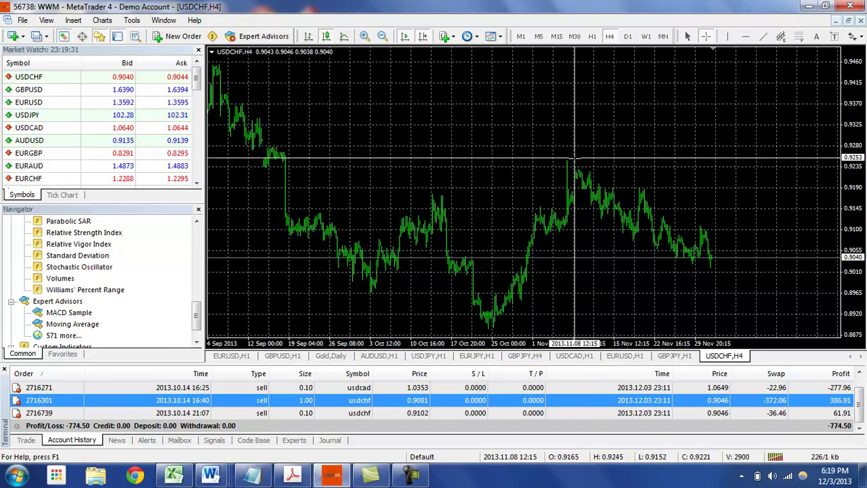
pyautogui.moveTo(574, 161); pyautogui.dragTo(712, 270)
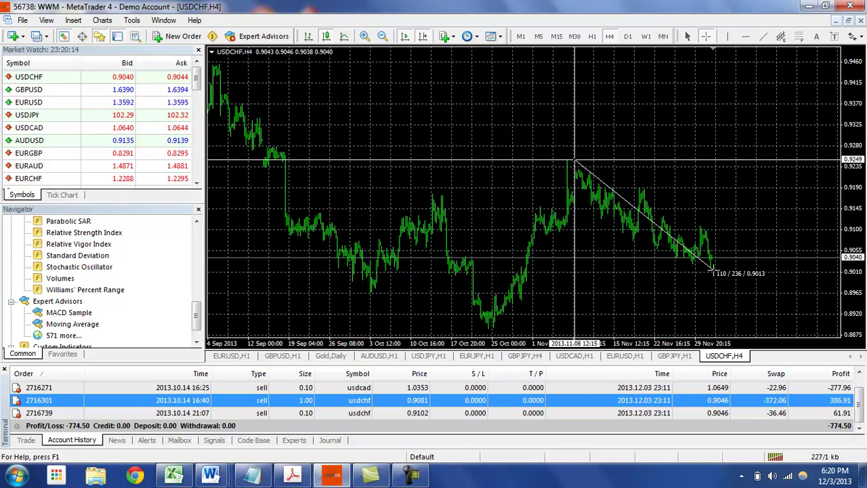
pyautogui.moveTo(713, 269); pyautogui.dragTo(713, 269)
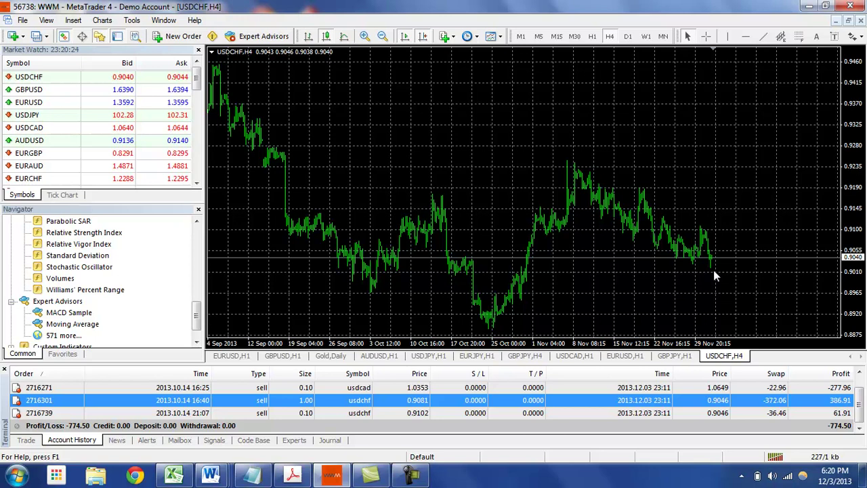
# Add MACD to the Navigator favorites and check it appears in the Favorites list
pyautogui.scroll(1, 197, 310)
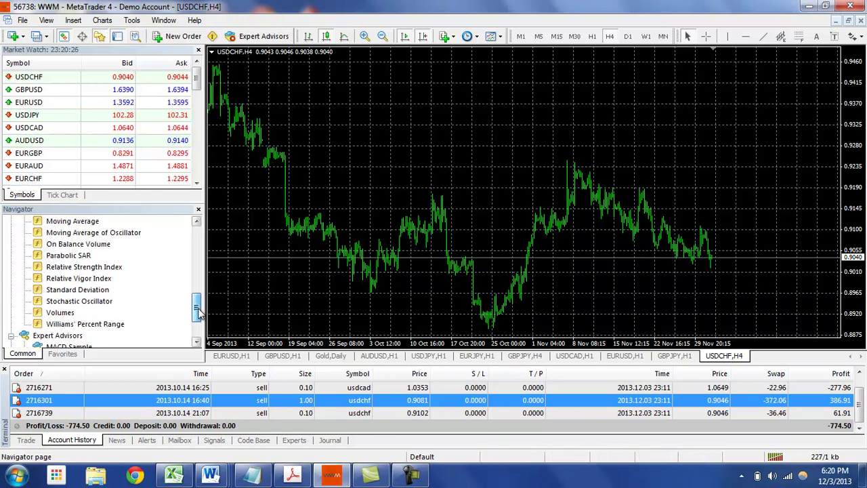
pyautogui.moveTo(197, 310)
pyautogui.mouseDown()
pyautogui.moveTo(209, 249)
pyautogui.moveTo(207, 295)
pyautogui.mouseUp()
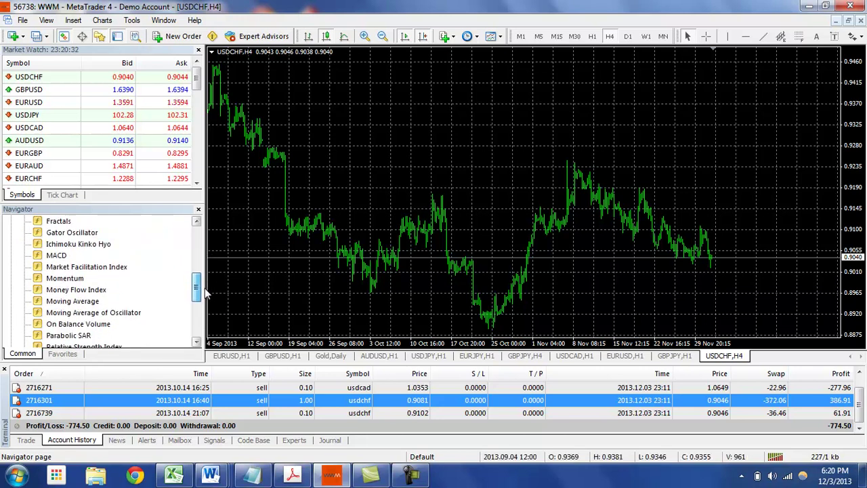
pyautogui.click(58, 257)
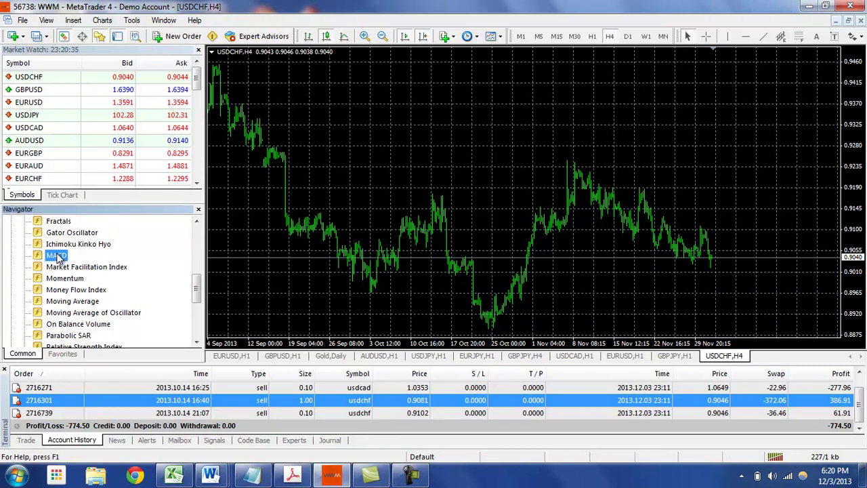
pyautogui.rightClick(59, 259)
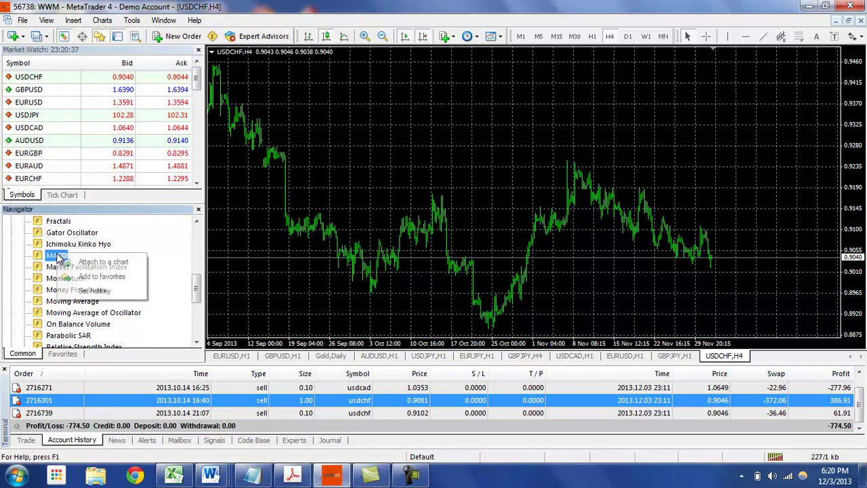
pyautogui.click(102, 277)
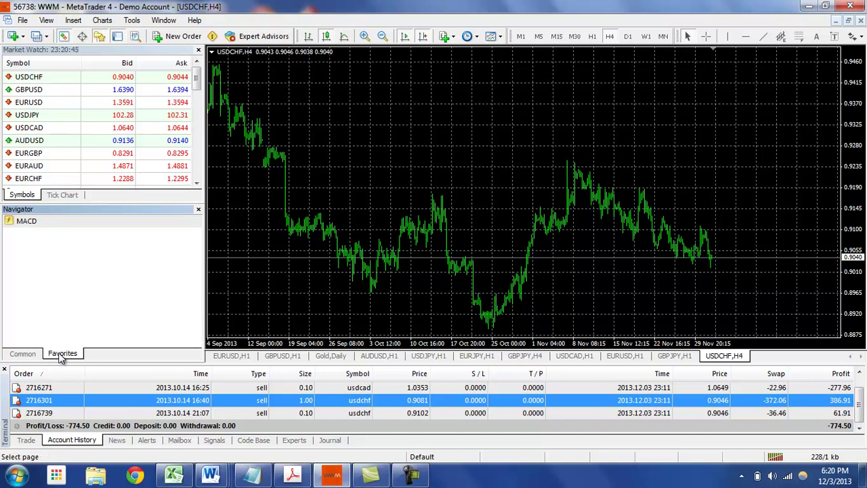
pyautogui.click(29, 355)
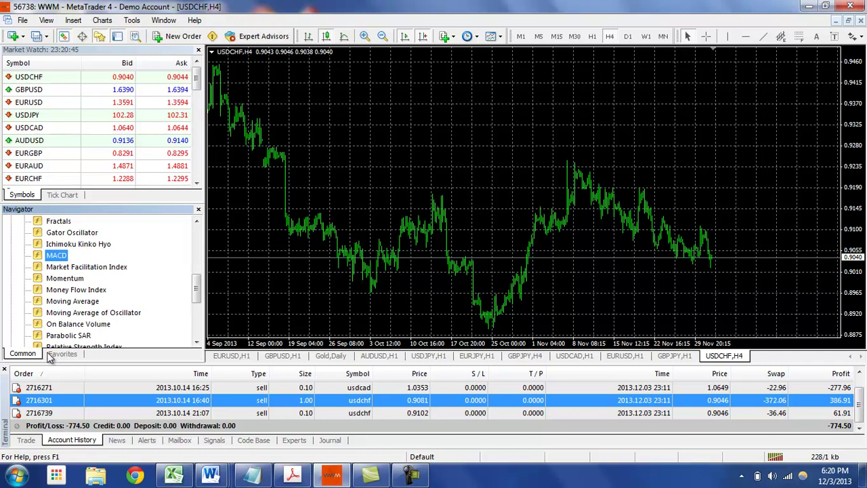
pyautogui.click(63, 354)
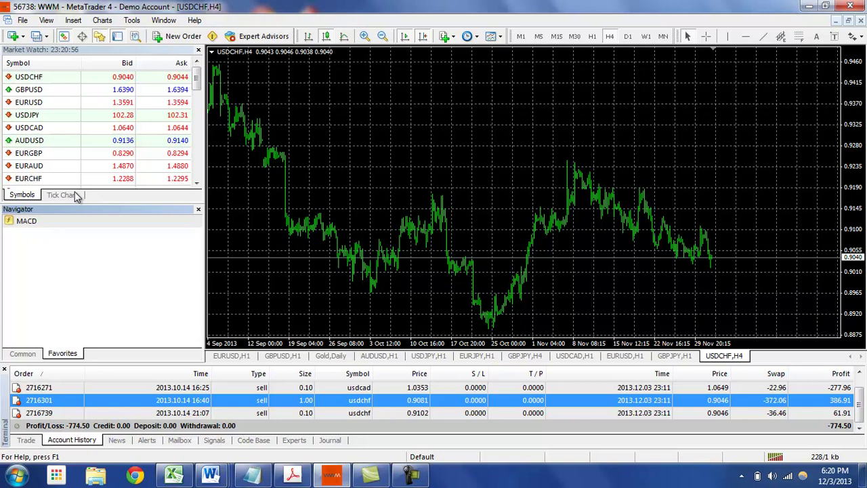
# Add the ATR indicator from Custom Indicators to favorites
pyautogui.click(27, 353)
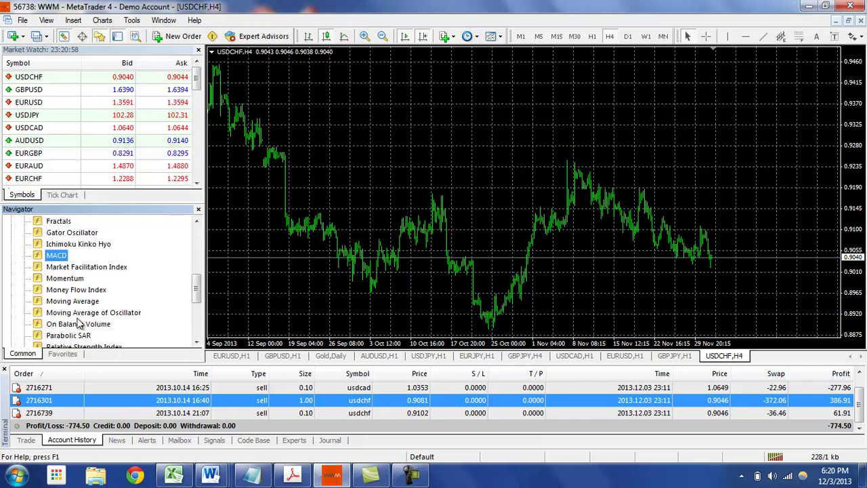
pyautogui.moveTo(196, 284); pyautogui.dragTo(190, 328)
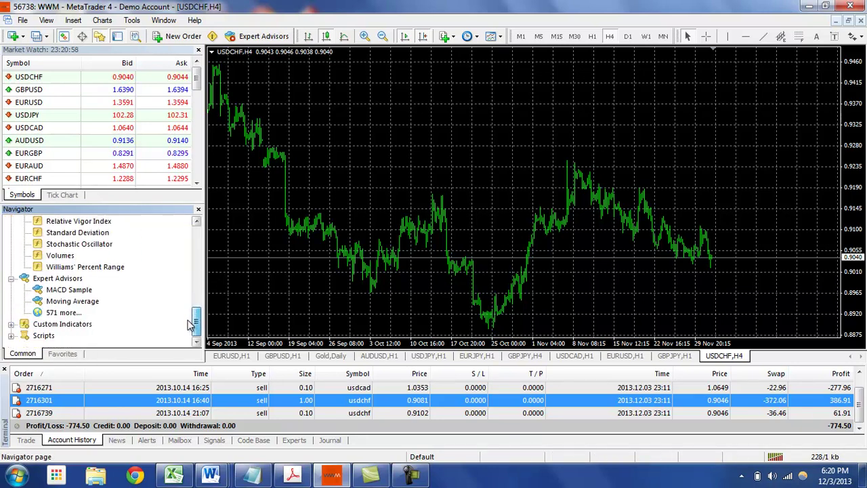
pyautogui.click(11, 324)
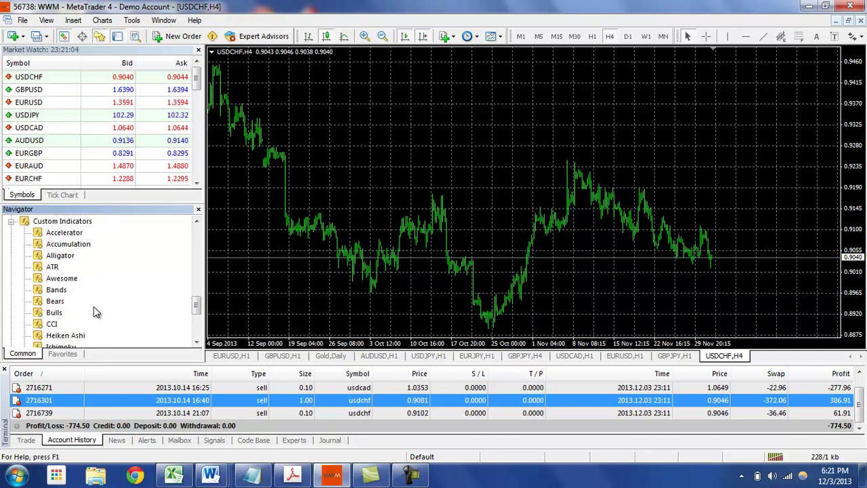
pyautogui.rightClick(55, 267)
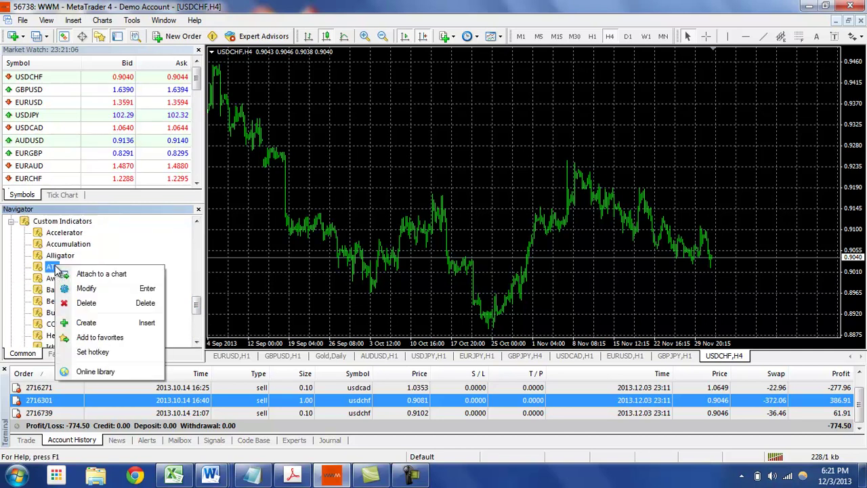
pyautogui.click(102, 336)
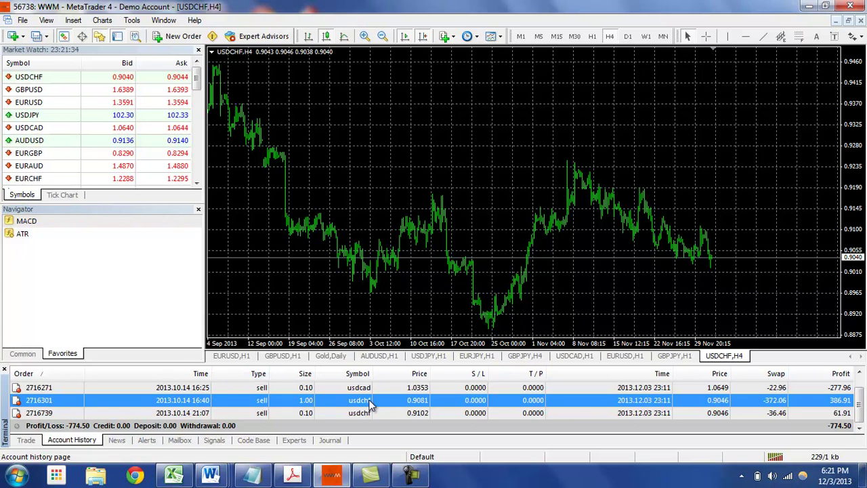
# Scroll the USDCHF H4 chart back to show the 1.00-lot sell trade from 0.9081 to 0.9046
pyautogui.moveTo(370, 403); pyautogui.dragTo(477, 287)
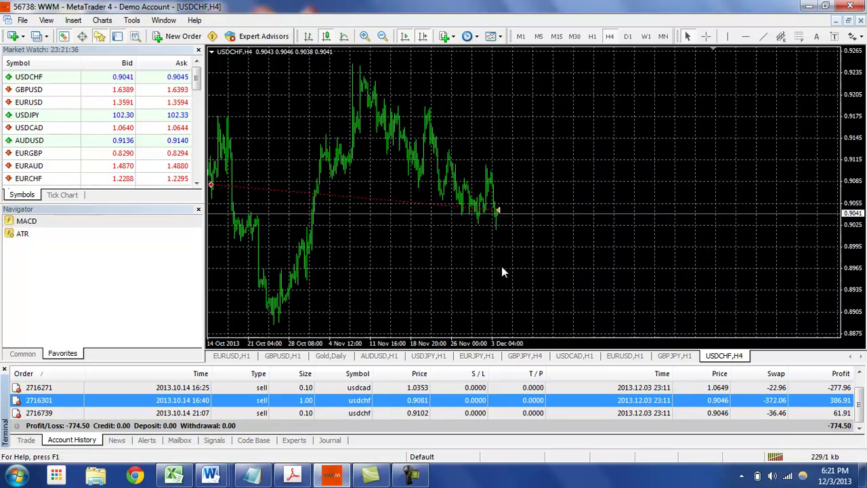
pyautogui.scroll(5, 457, 271)
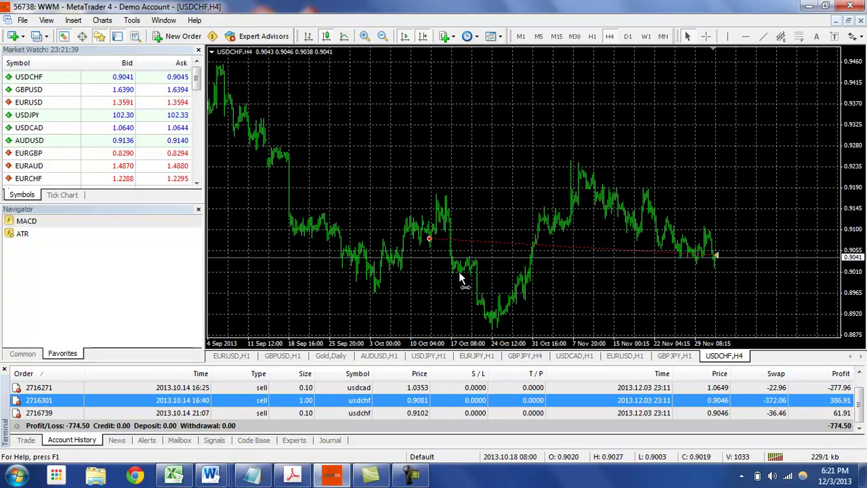
pyautogui.moveTo(426, 239)
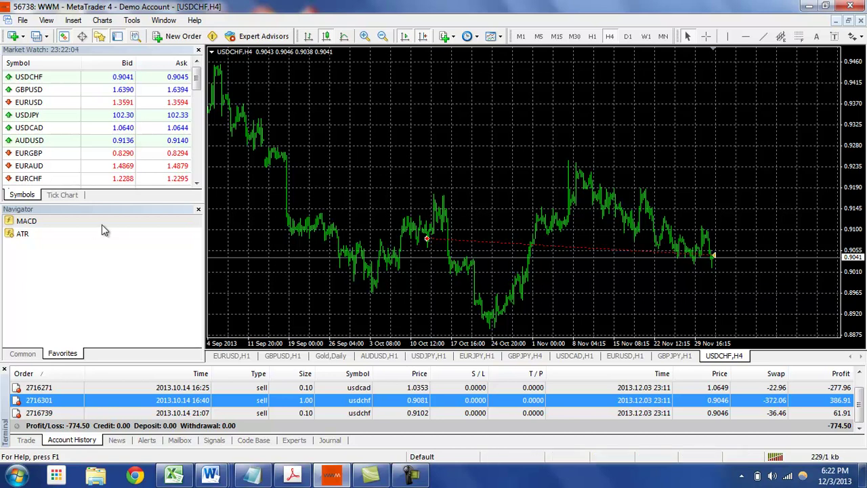
# Add a MACD pane below the USDCHF H4 price chart, leaving ATR off
pyautogui.doubleClick(79, 225)
pyautogui.click(441, 294)
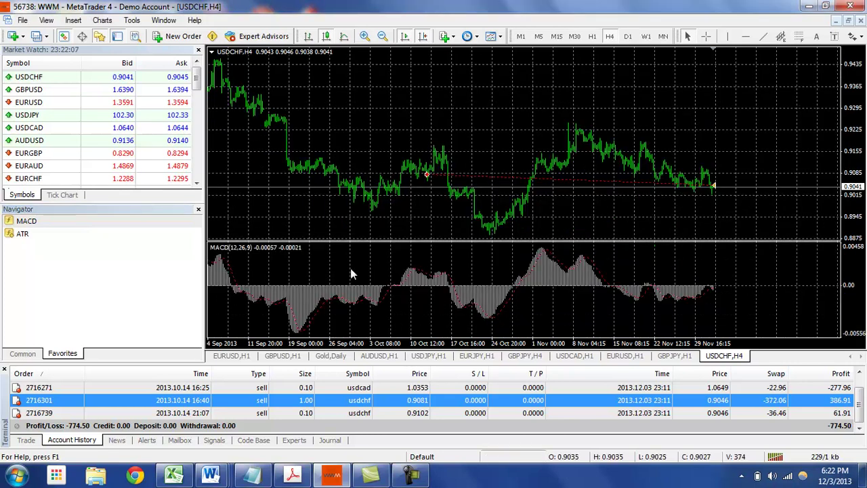
pyautogui.click(24, 353)
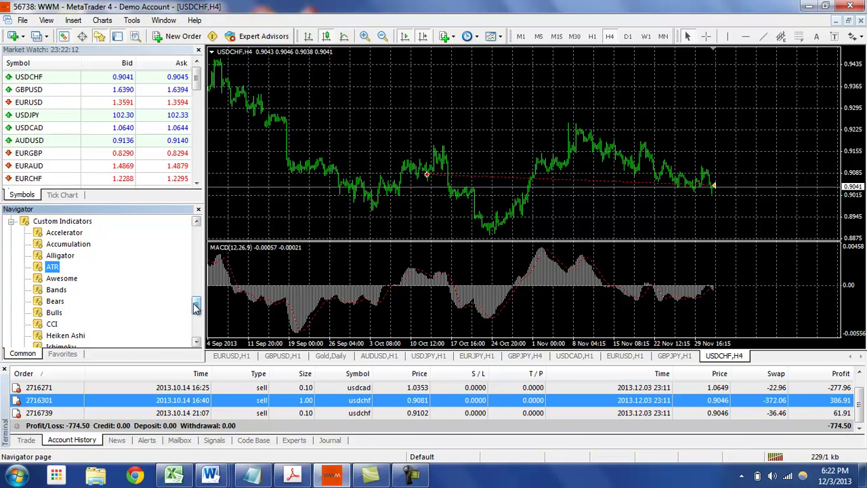
pyautogui.moveTo(196, 305); pyautogui.dragTo(195, 322)
pyautogui.doubleClick(121, 315)
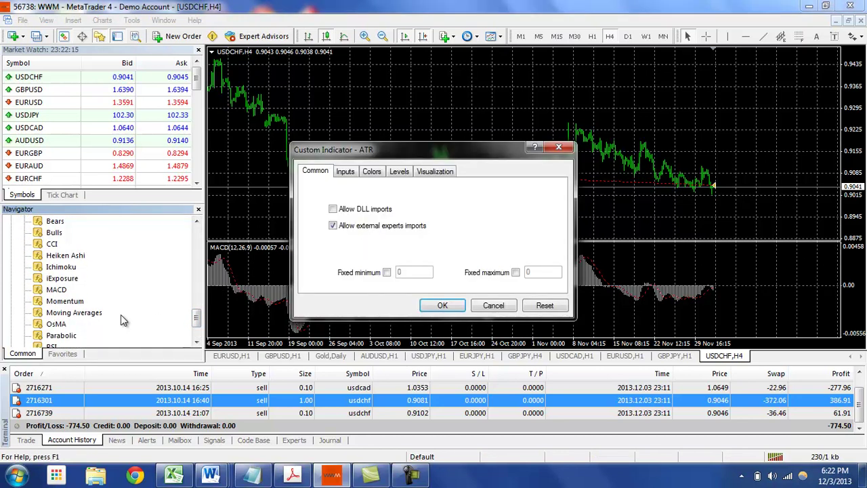
pyautogui.click(492, 305)
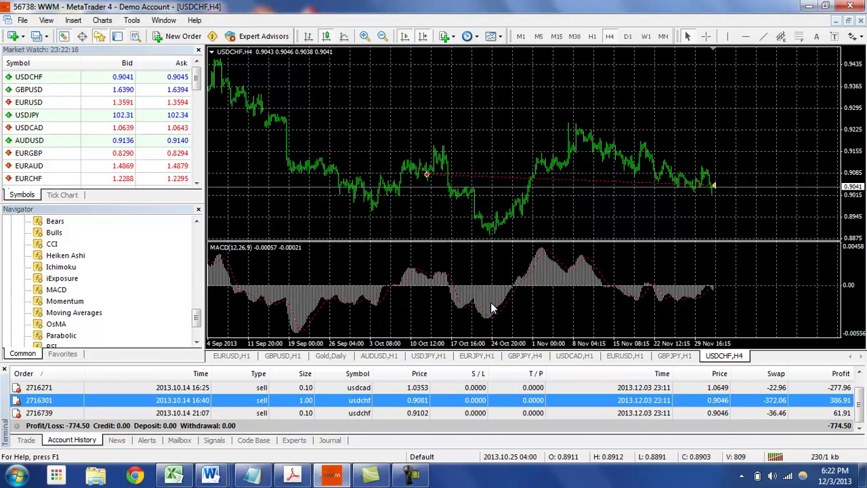
# Overlay a red Smoothed Moving Average, period 14 on Close, on the chart
pyautogui.moveTo(196, 313); pyautogui.dragTo(196, 278)
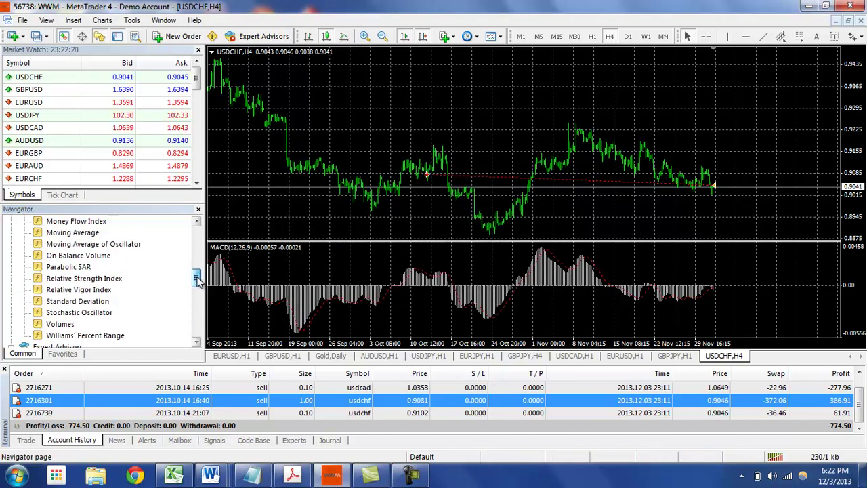
pyautogui.doubleClick(95, 233)
pyautogui.click(447, 293)
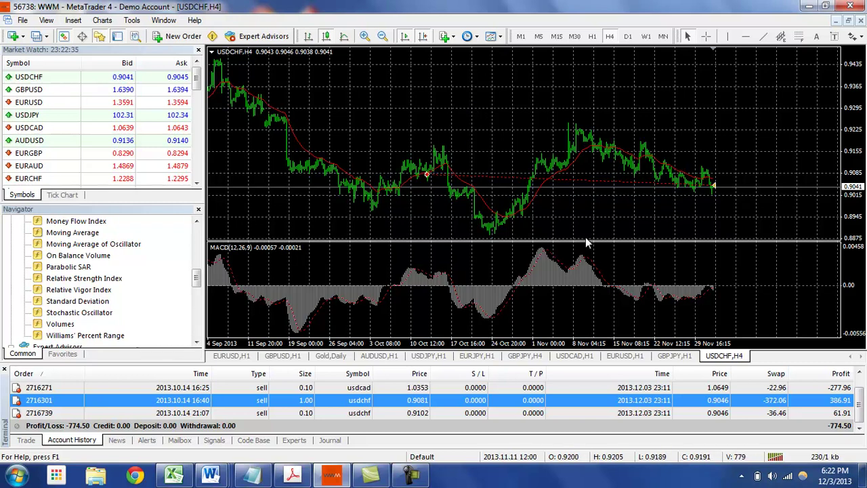
# Save the USDCHF H4 setup with MACD and the red moving average as template 'WWM Test'
pyautogui.rightClick(494, 104)
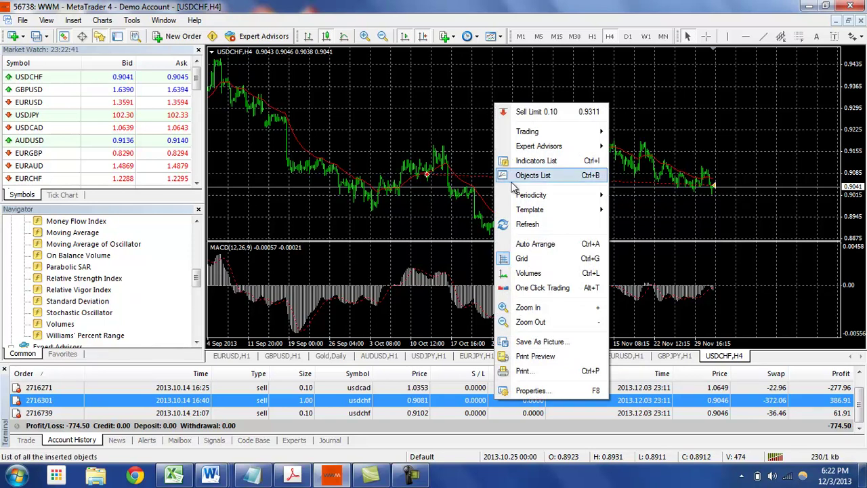
pyautogui.moveTo(522, 212)
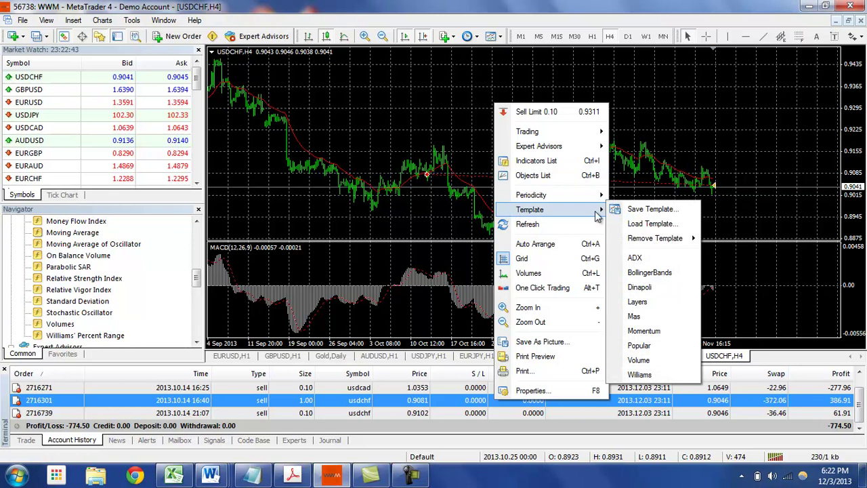
pyautogui.click(644, 211)
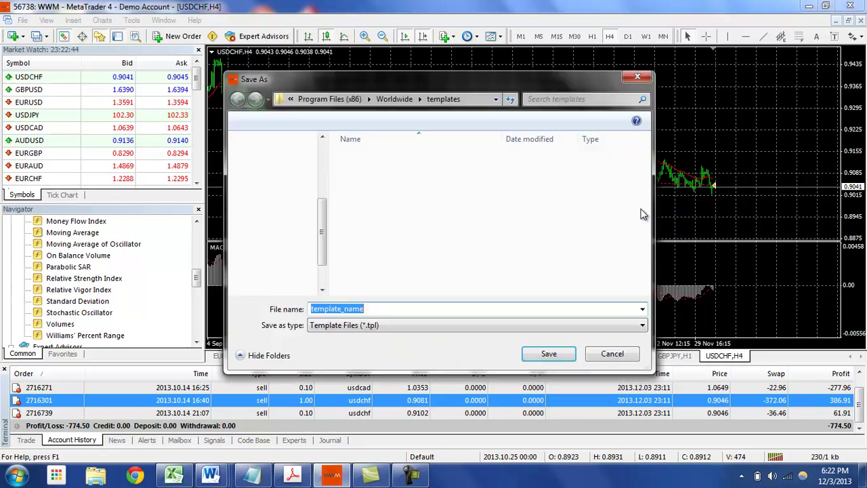
pyautogui.write('WWM Test')
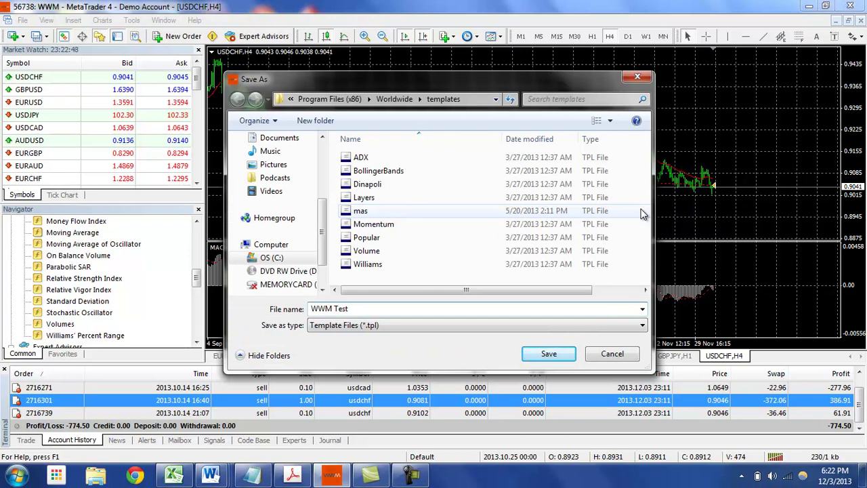
pyautogui.click(548, 354)
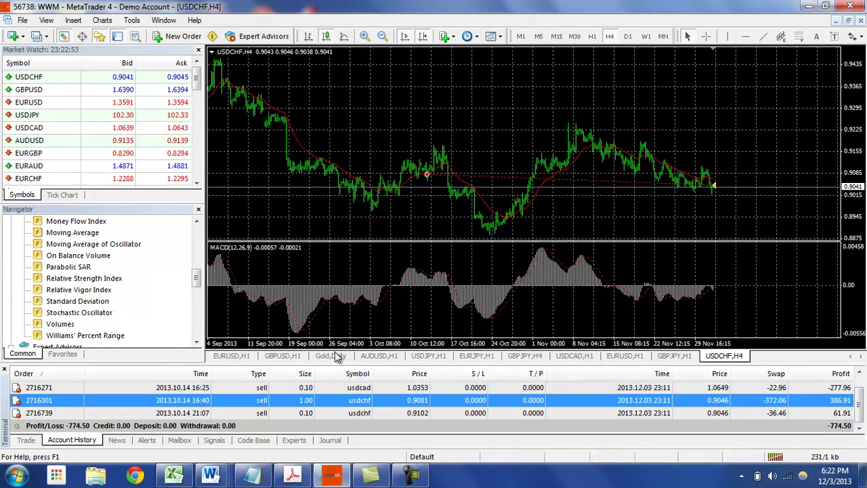
# Apply the 'WWM Test' template to the GBPUSD H1 chart to add MACD and the moving average
pyautogui.click(283, 355)
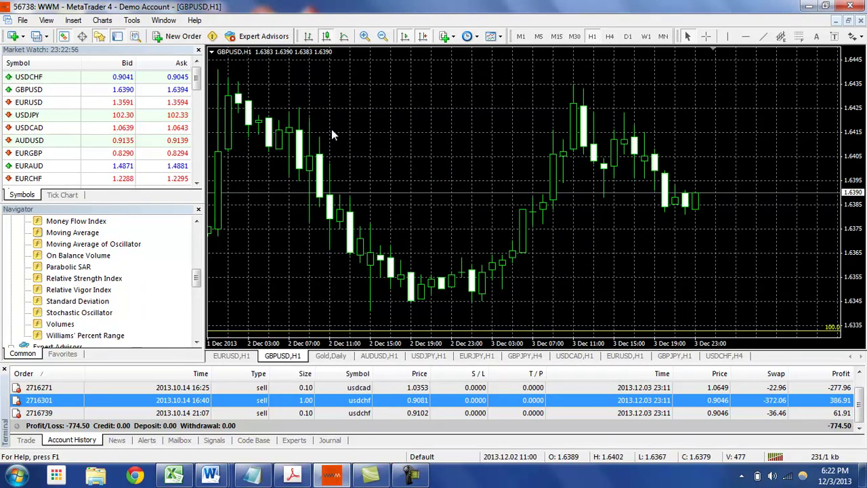
pyautogui.rightClick(373, 121)
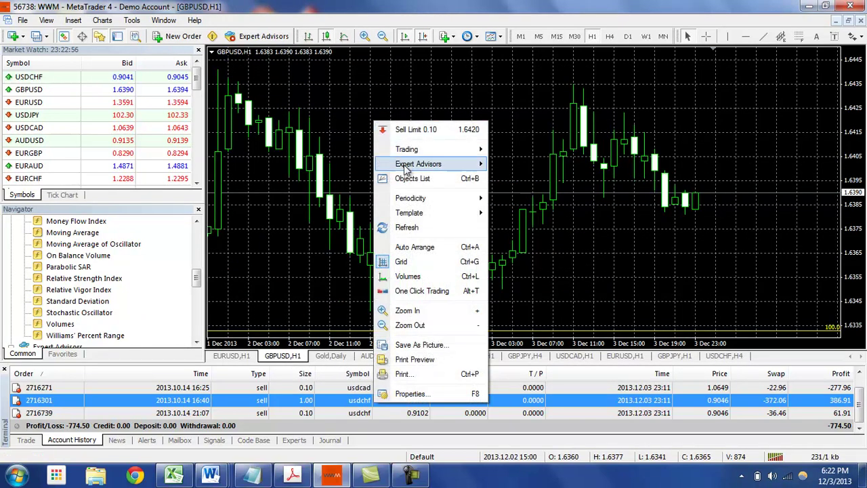
pyautogui.moveTo(414, 216)
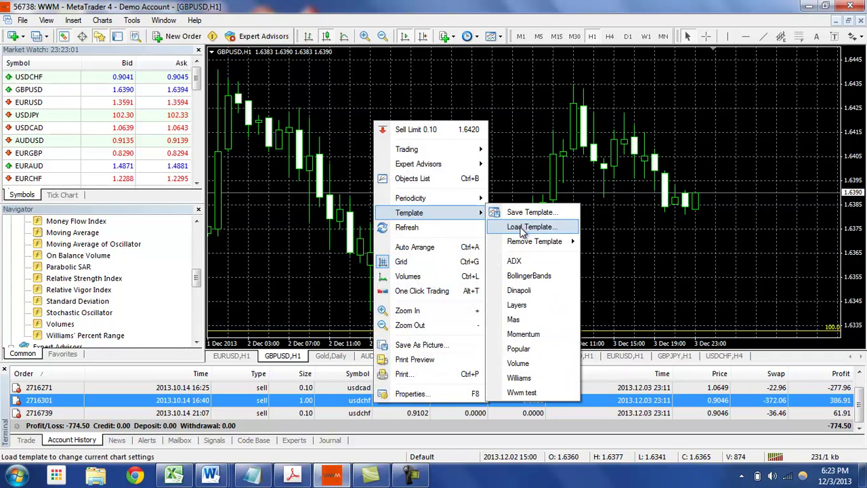
pyautogui.click(533, 392)
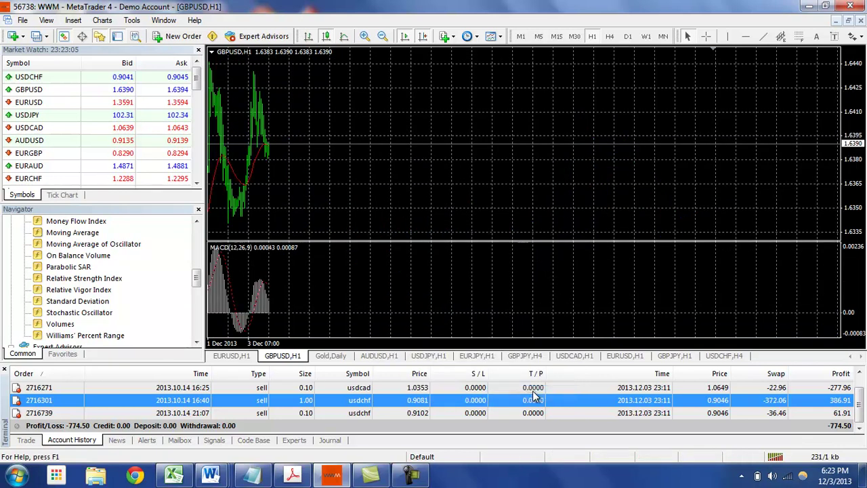